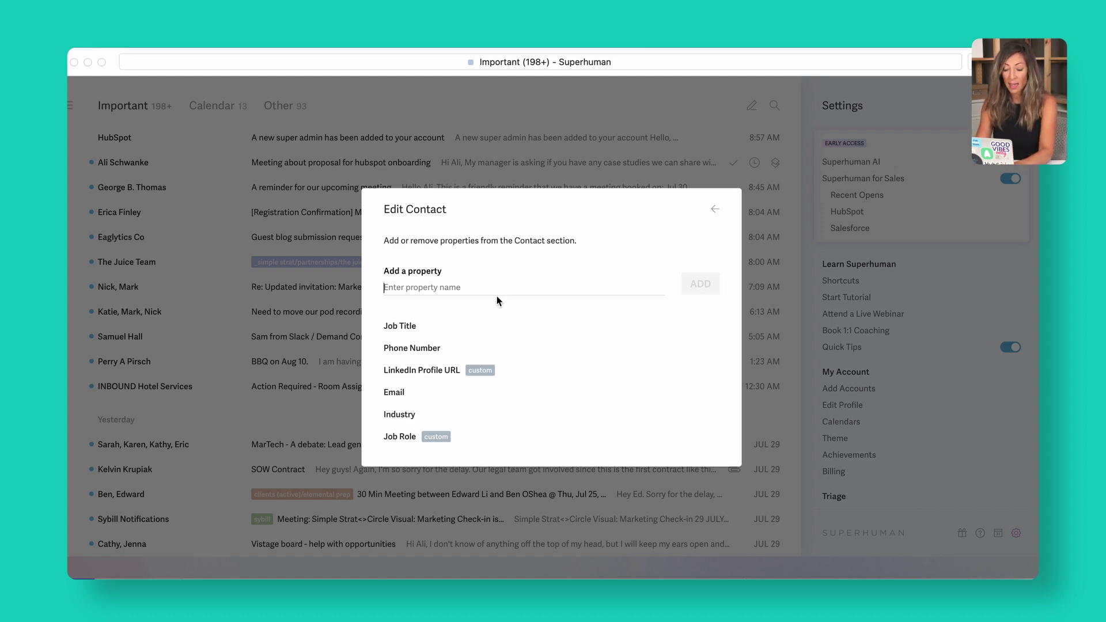
Add the 'zapier nurture ready' property to the HubSpot Contact section and close the settings.
type("zapier")
left_click(436, 316)
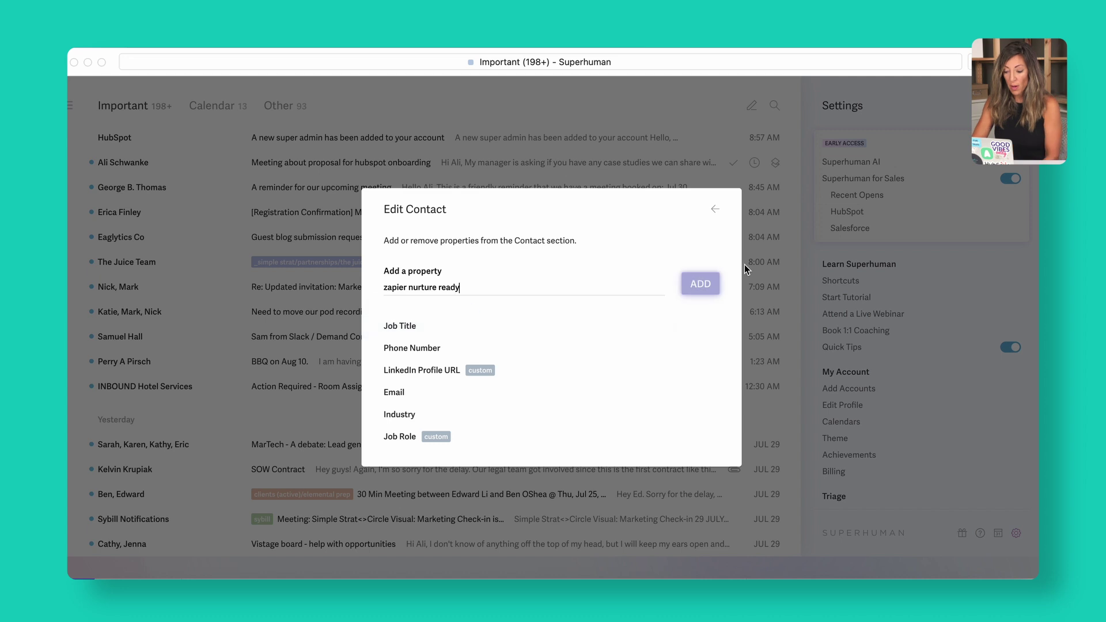
left_click(701, 286)
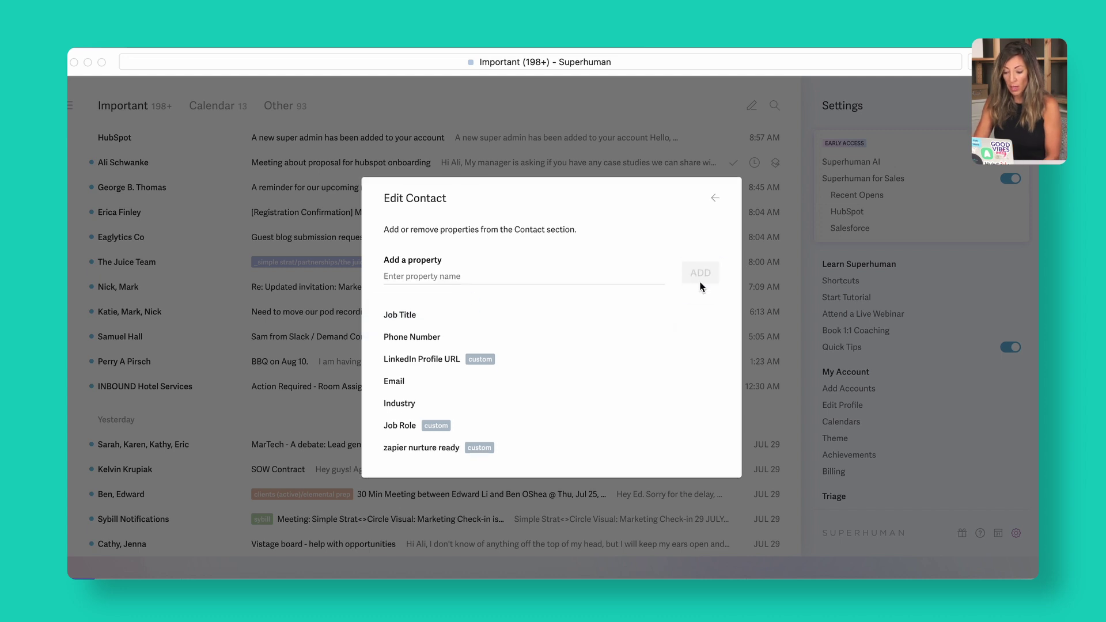
left_click(717, 200)
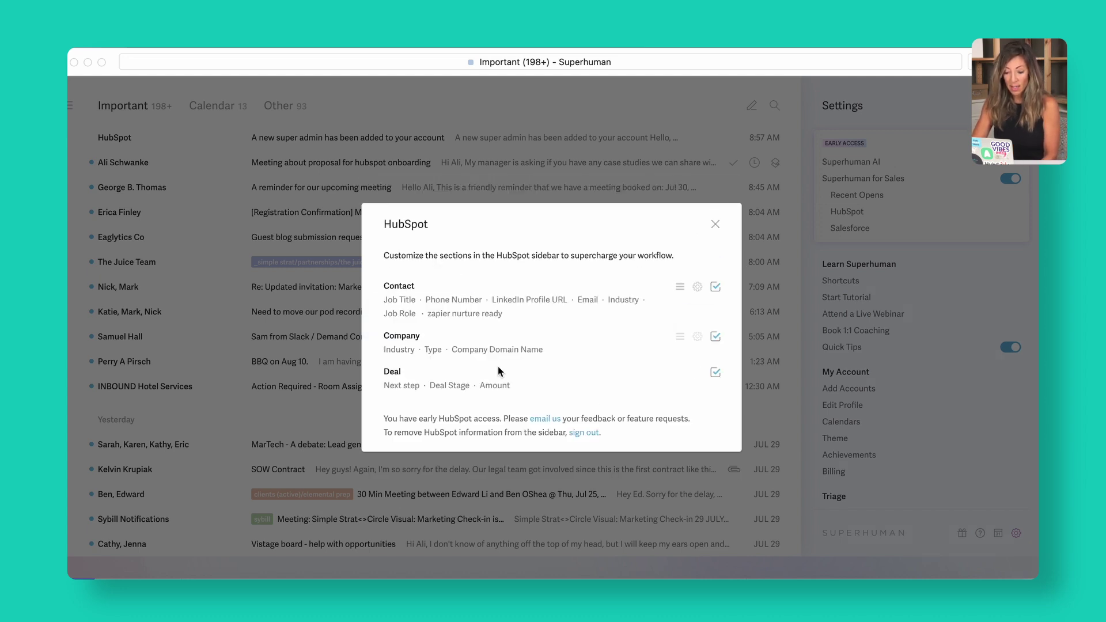
left_click(716, 224)
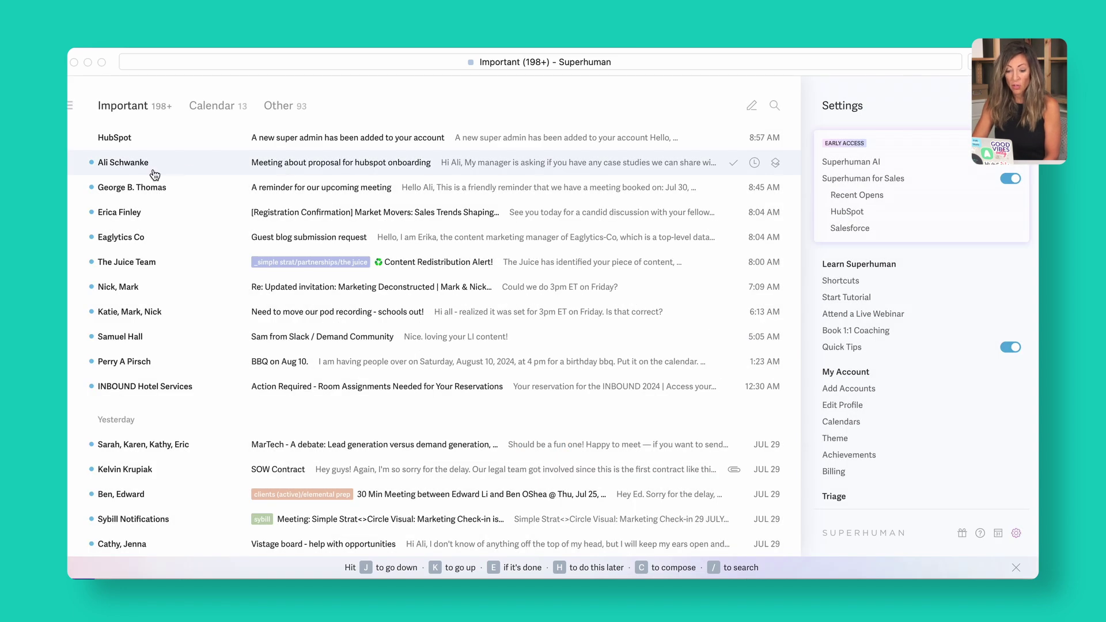
Open the onboarding proposal email and set the contact's Job Role to Owner / President / CEO.
left_click(155, 167)
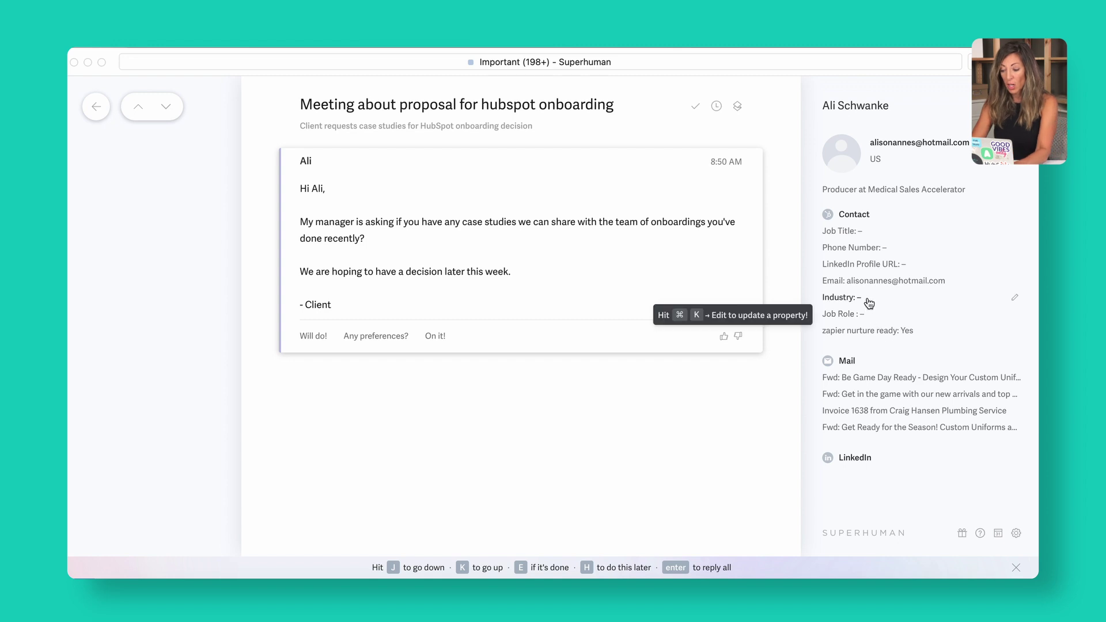
left_click(881, 322)
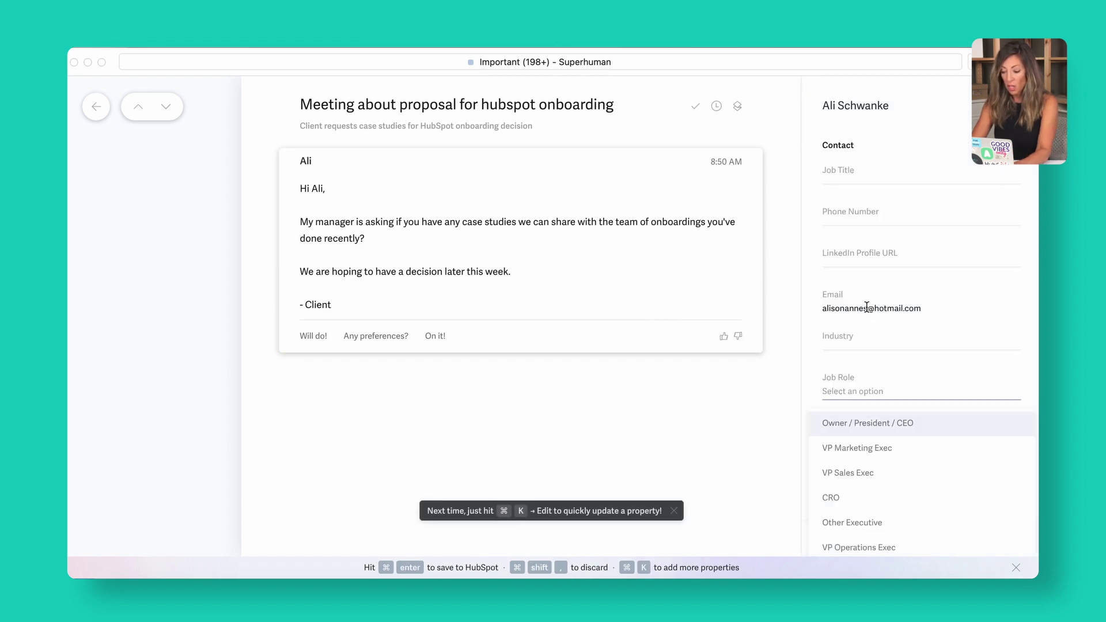
left_click(864, 425)
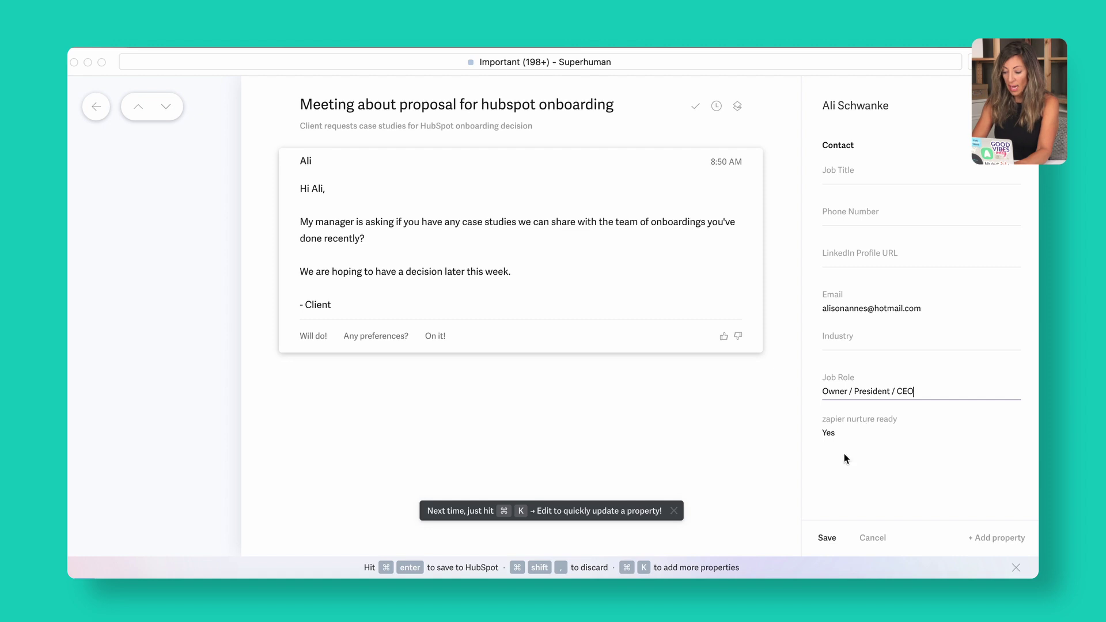
left_click(827, 539)
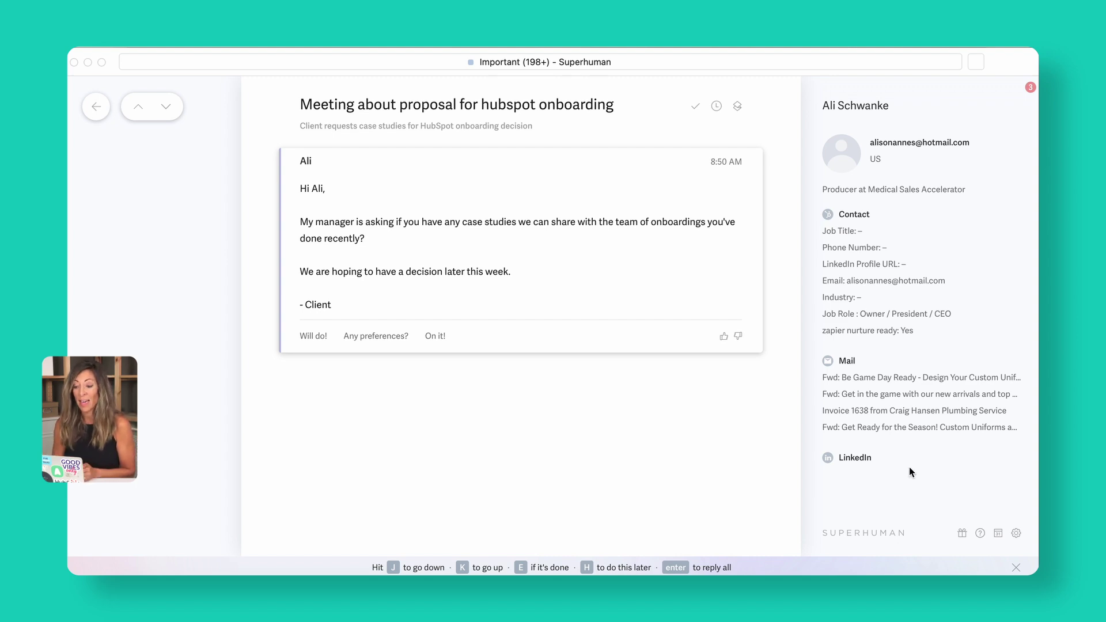
Add the Deal Type property to the HubSpot sidebar's Deal section and close the settings.
left_click(1017, 533)
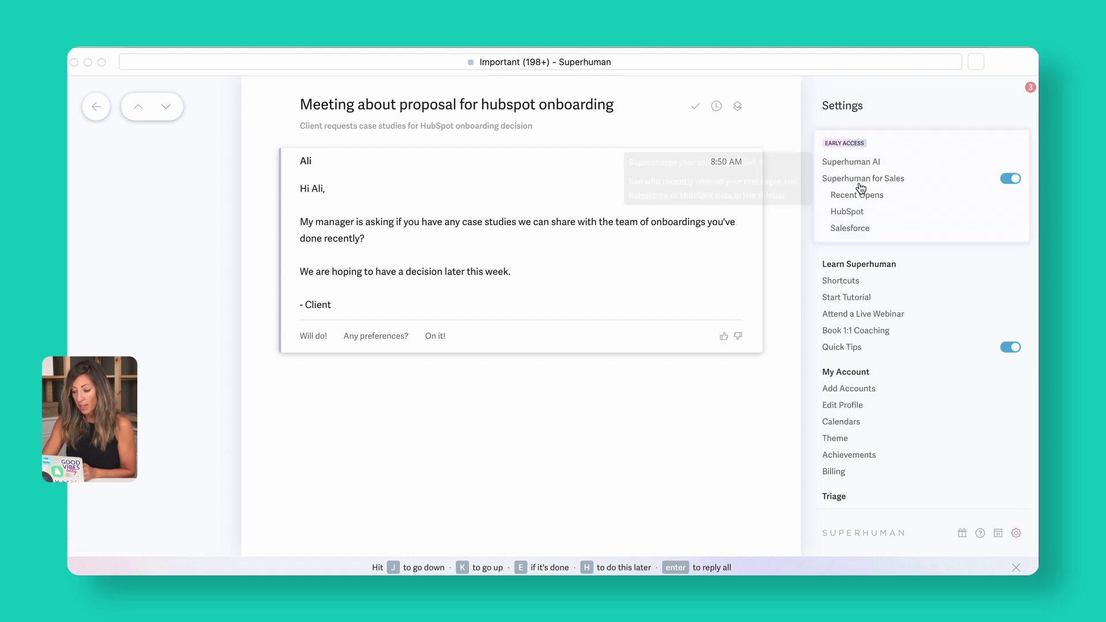
left_click(850, 212)
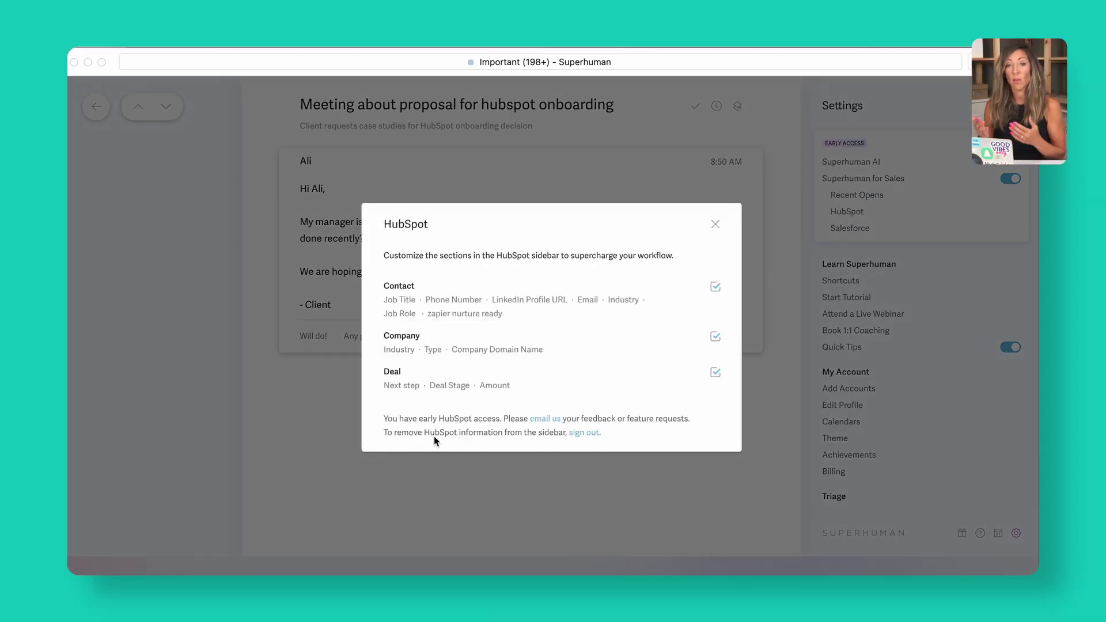
left_click(698, 376)
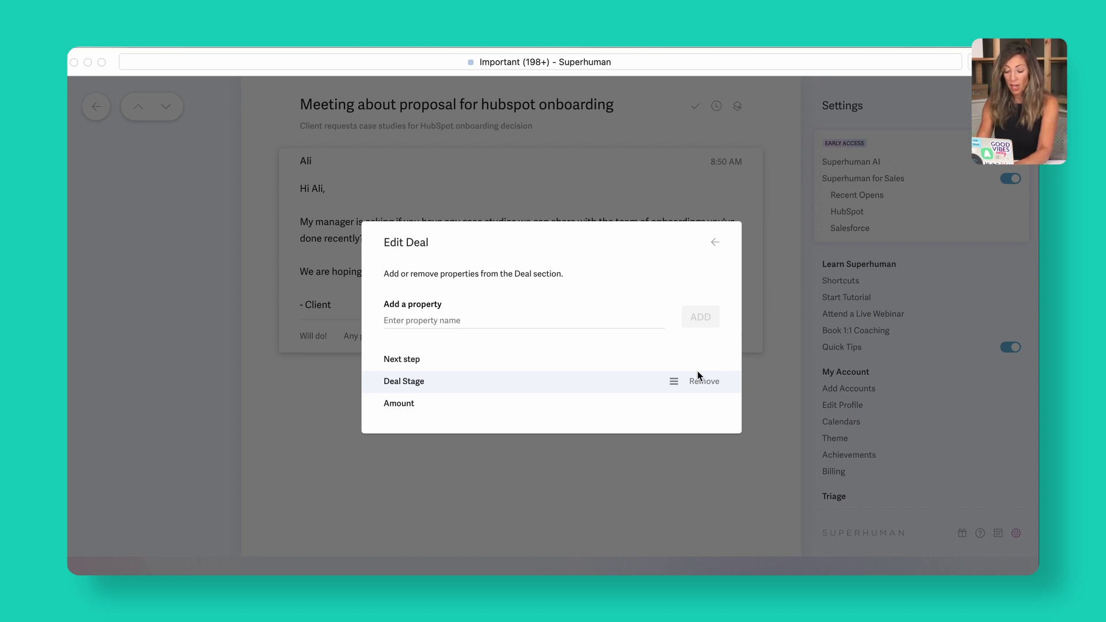
type("type")
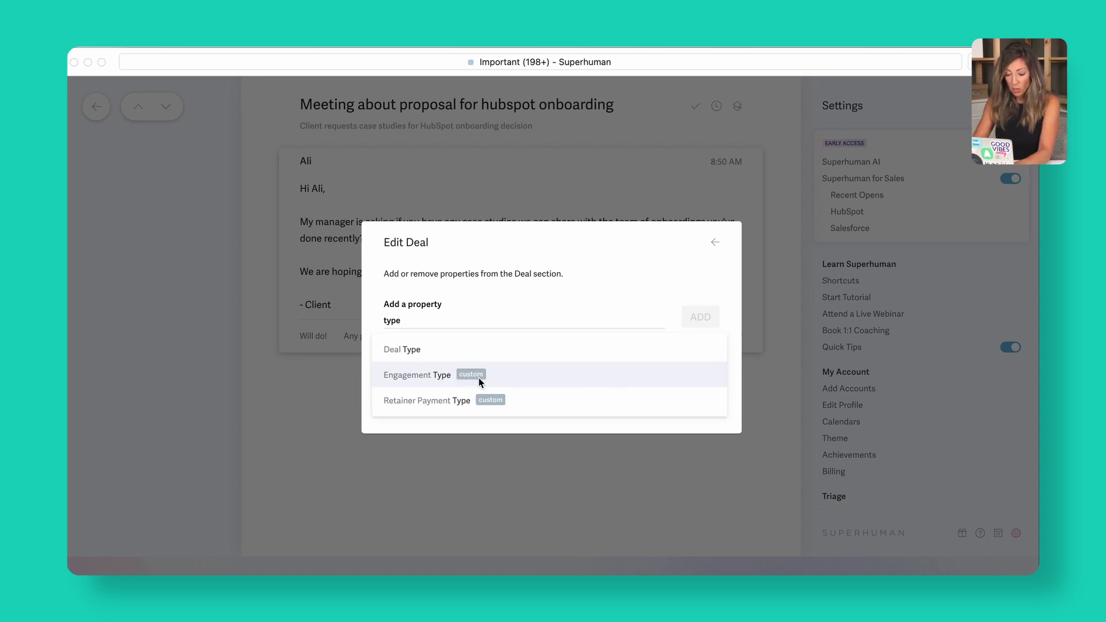
left_click(436, 350)
left_click(694, 322)
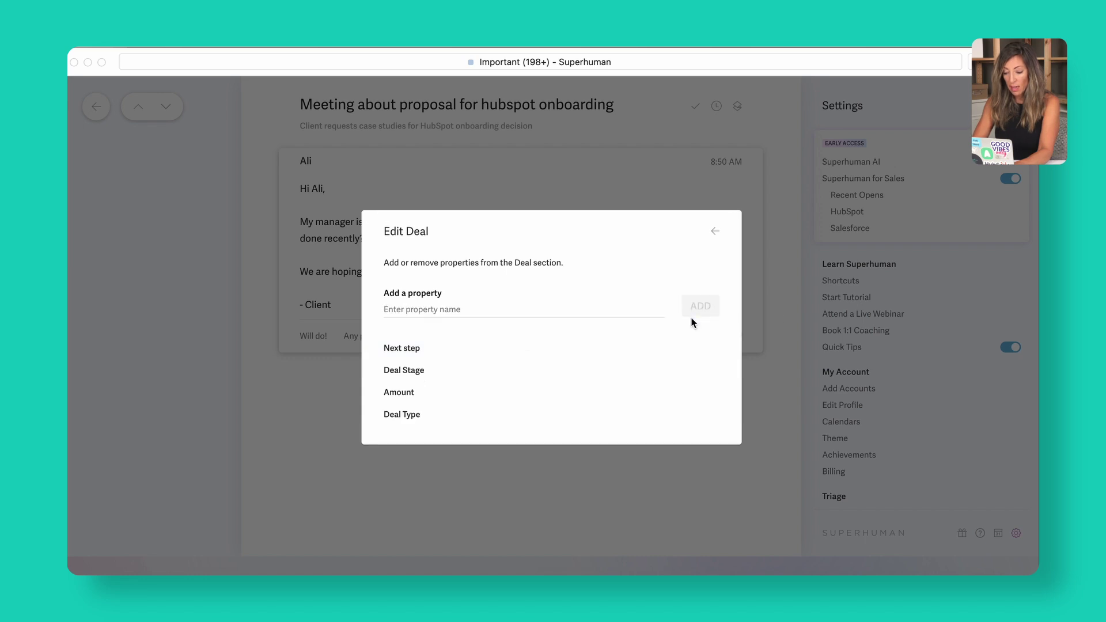
left_click(716, 232)
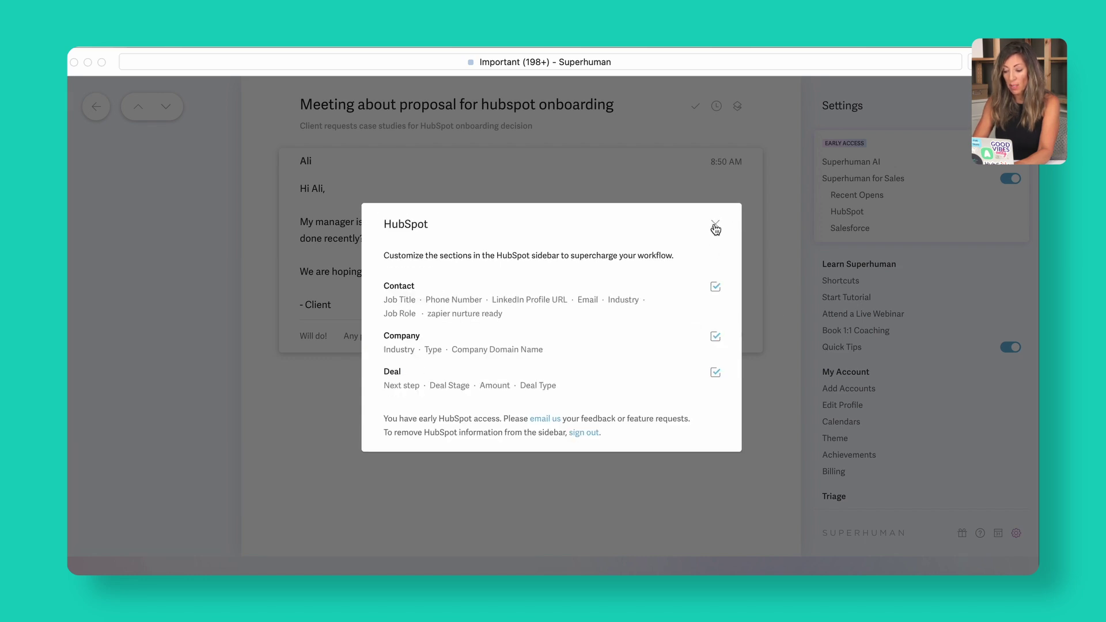
left_click(715, 228)
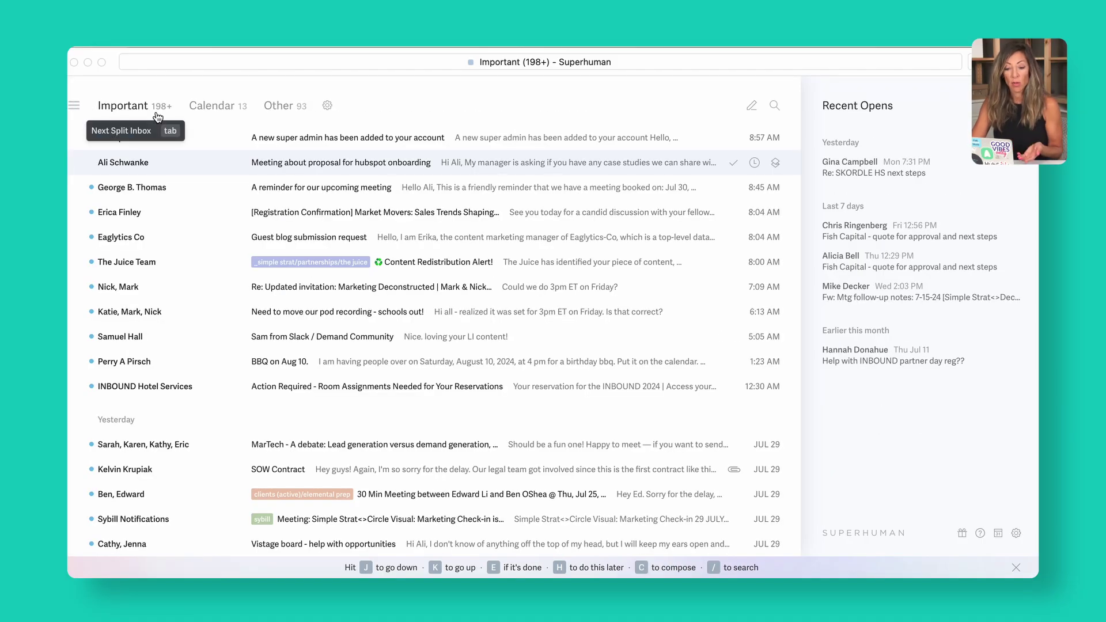
Switch to the Calendar split inbox, then back to the Important inbox.
left_click(202, 109)
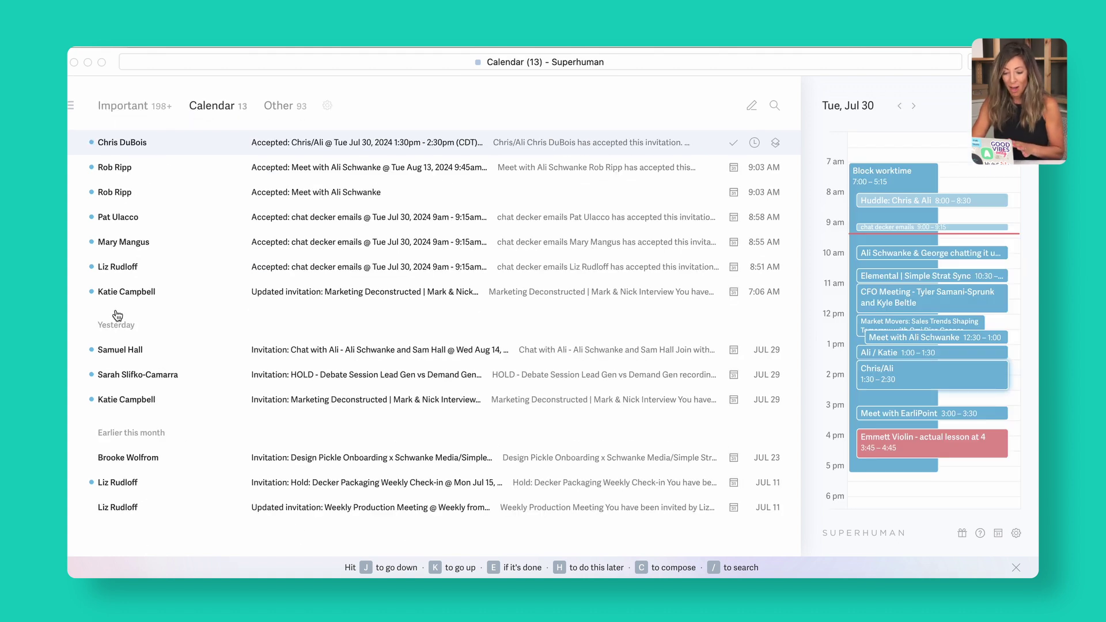
left_click(120, 111)
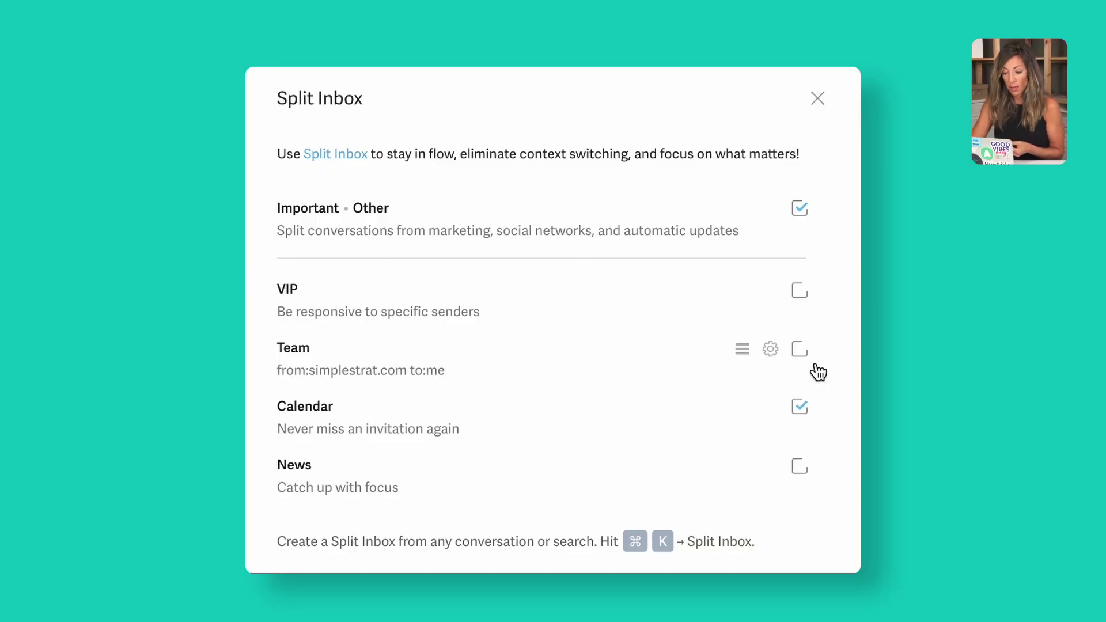
Add the client contact's email address as a VIP sender and close the split inbox settings.
left_click(774, 293)
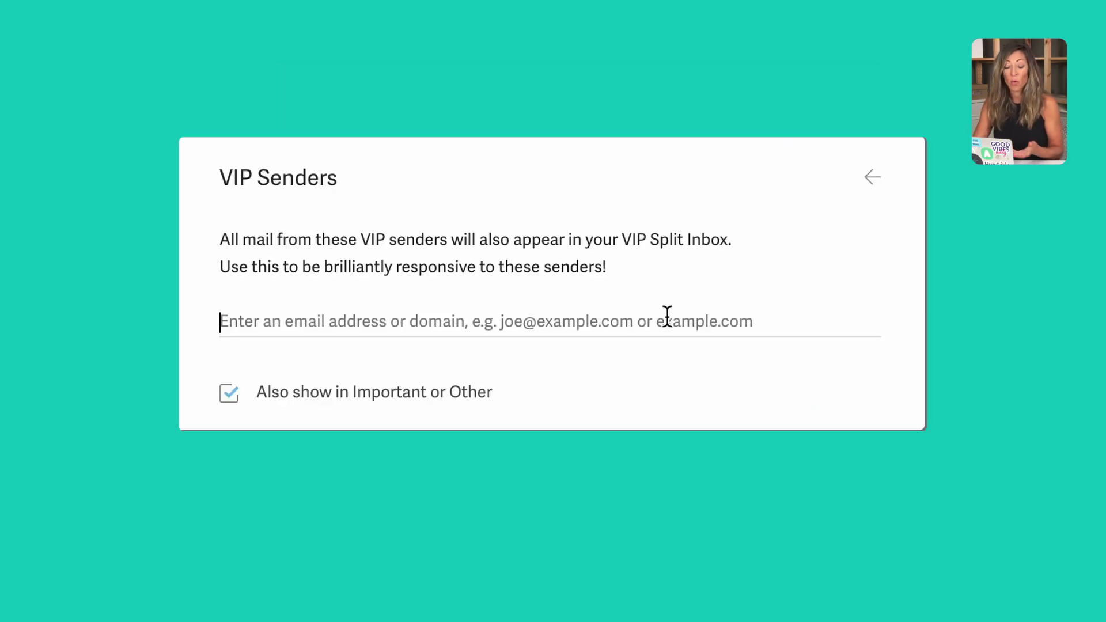
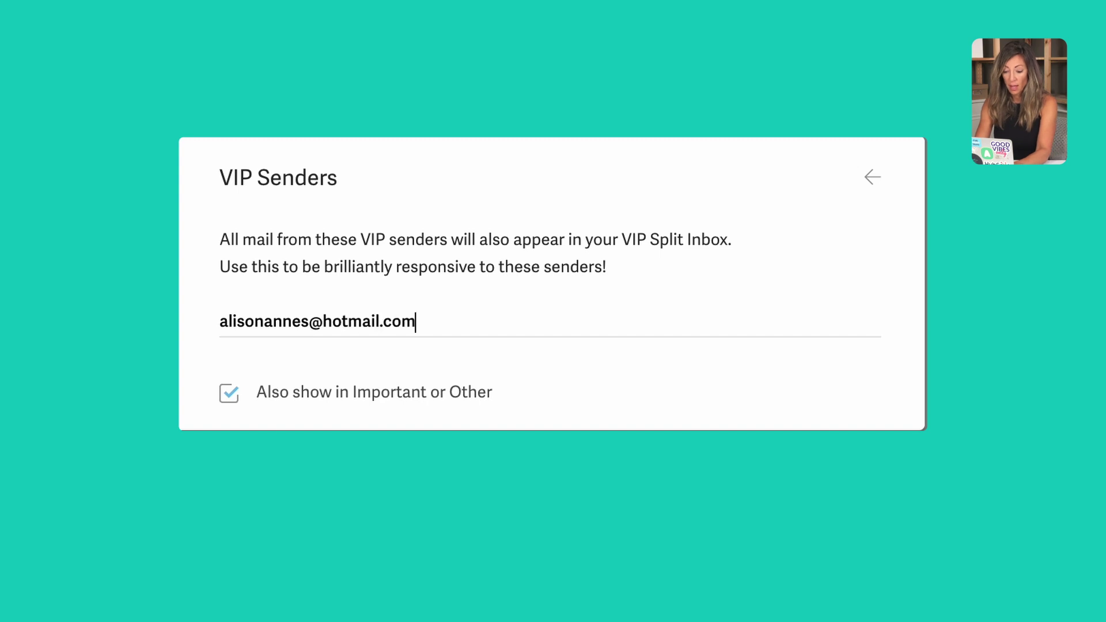
key("Return")
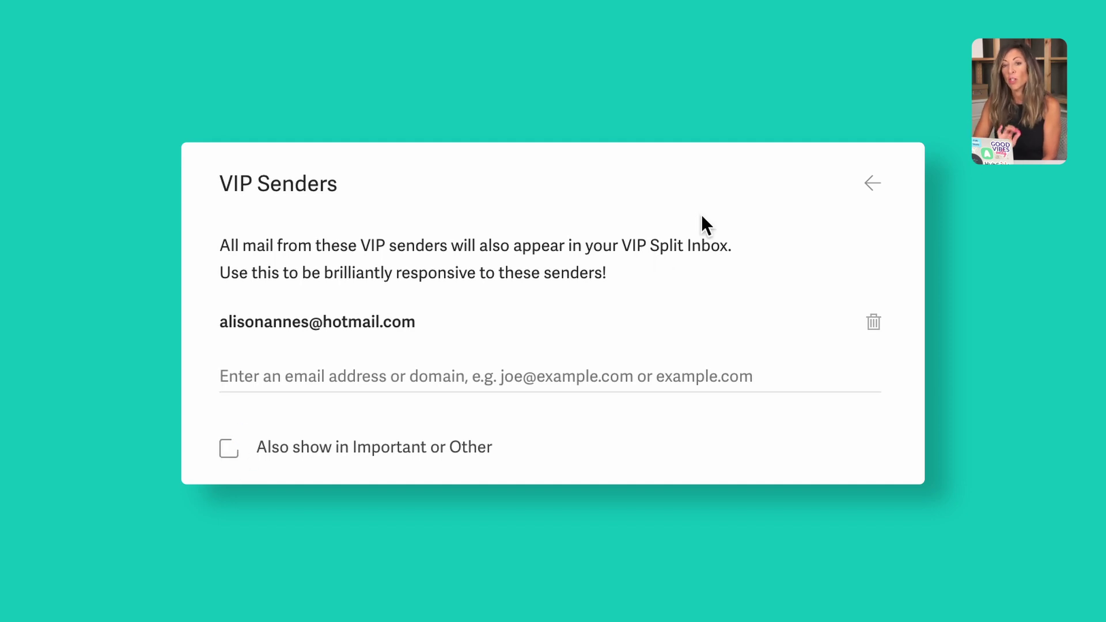
left_click(873, 183)
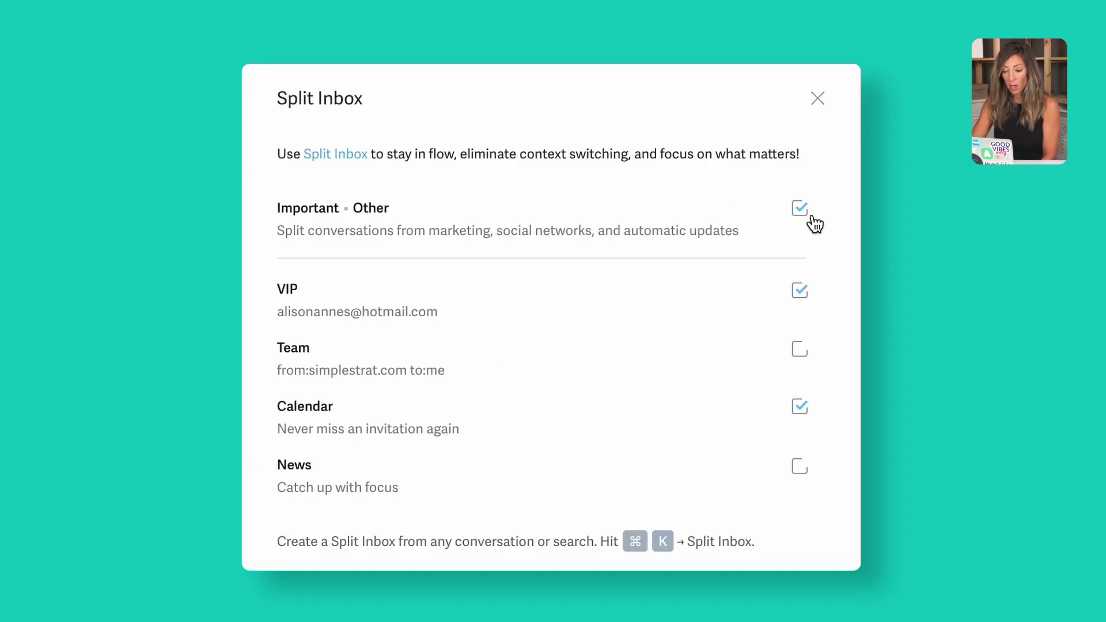
left_click(822, 101)
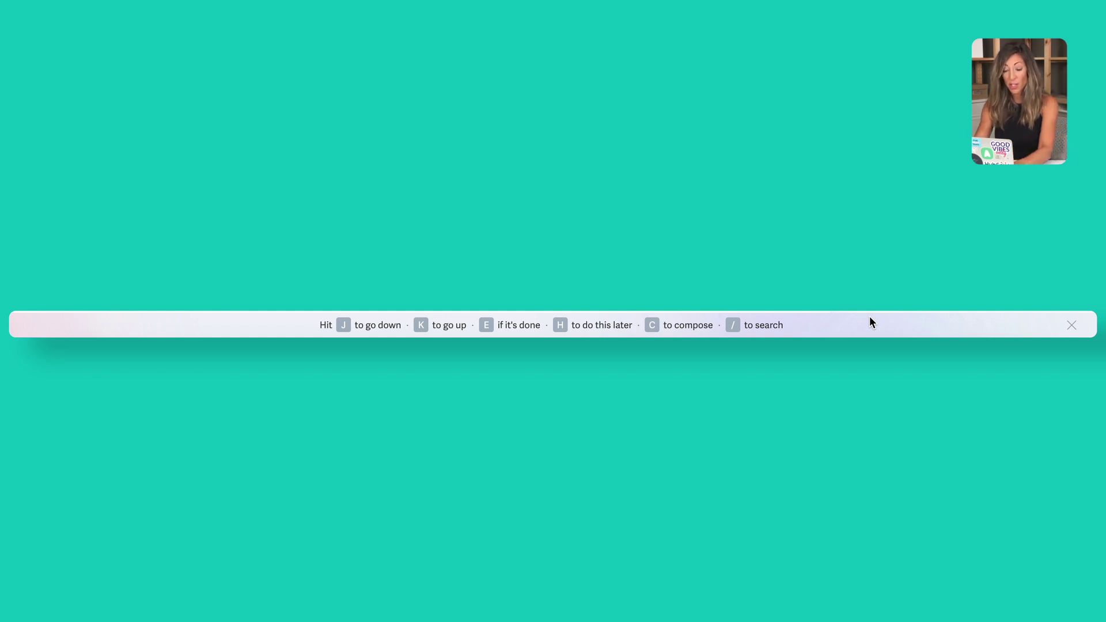
key("h")
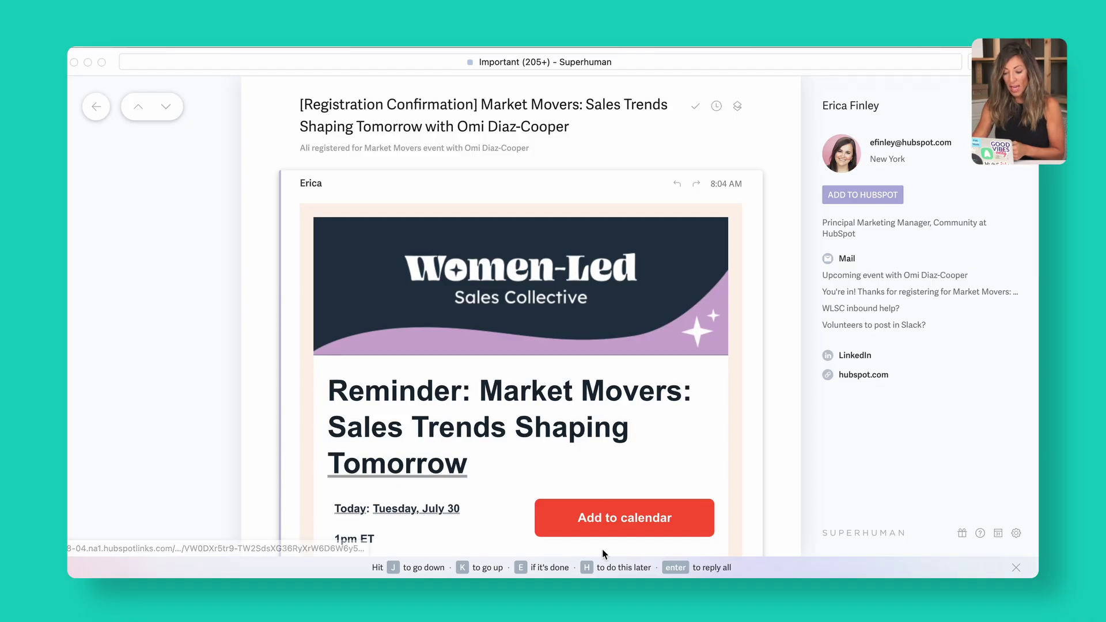
Set a two-week reminder ('2week') on the registration email.
key("h")
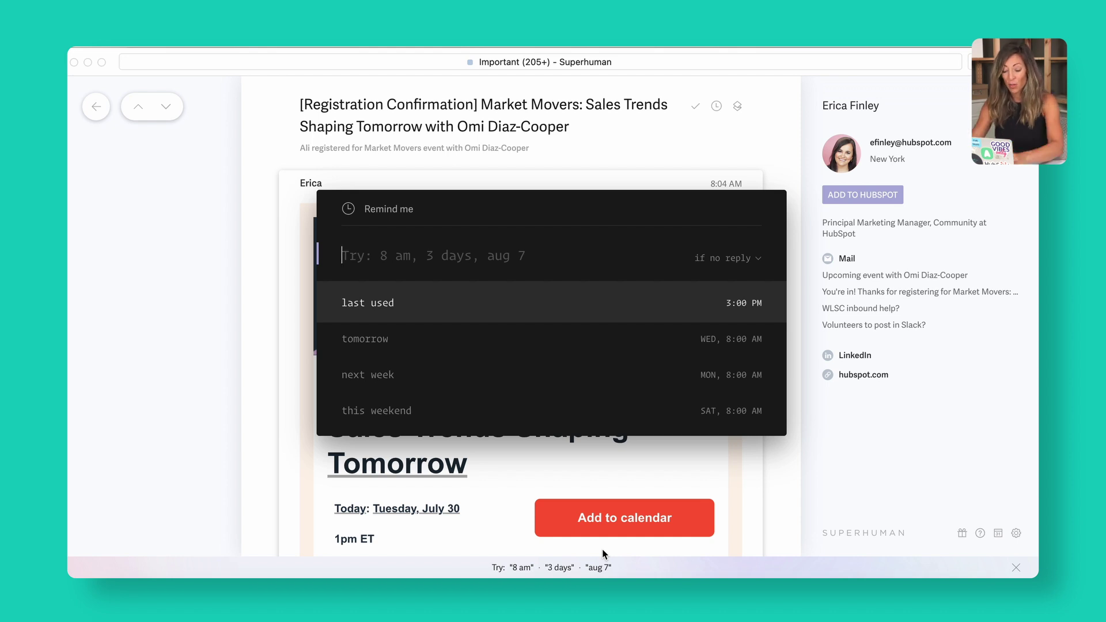
type("tomorr")
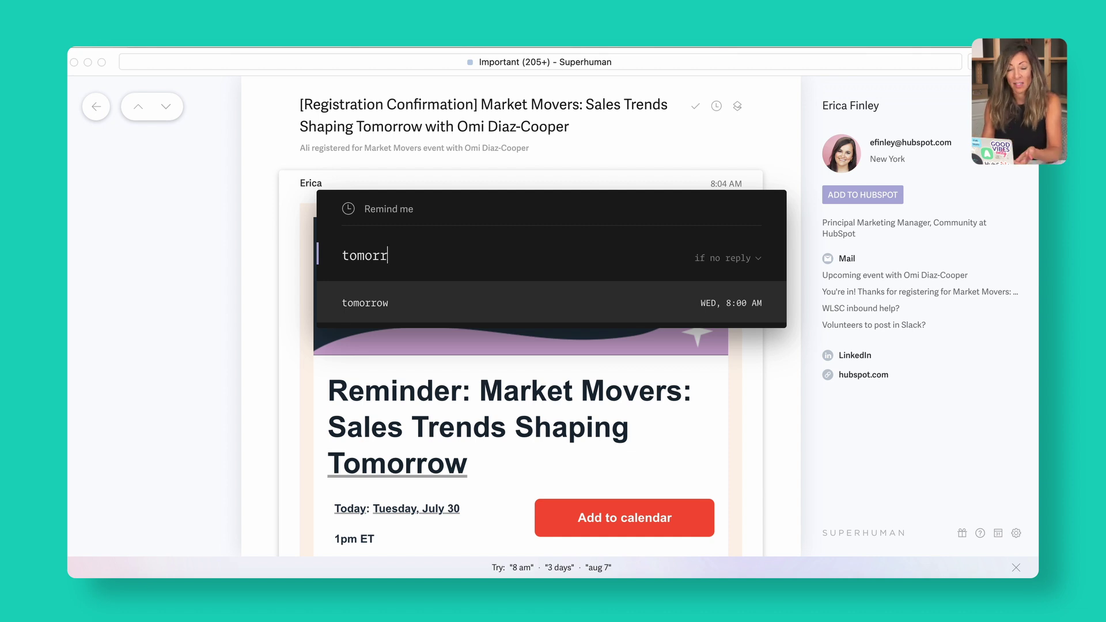
key("super+a")
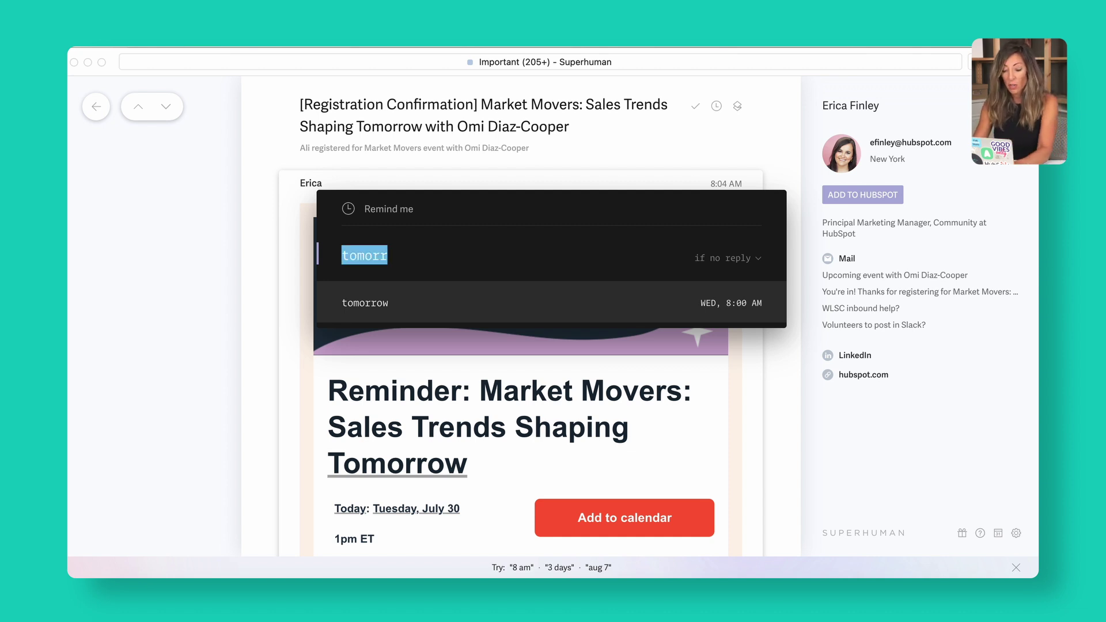
key("BackSpace")
type("2week")
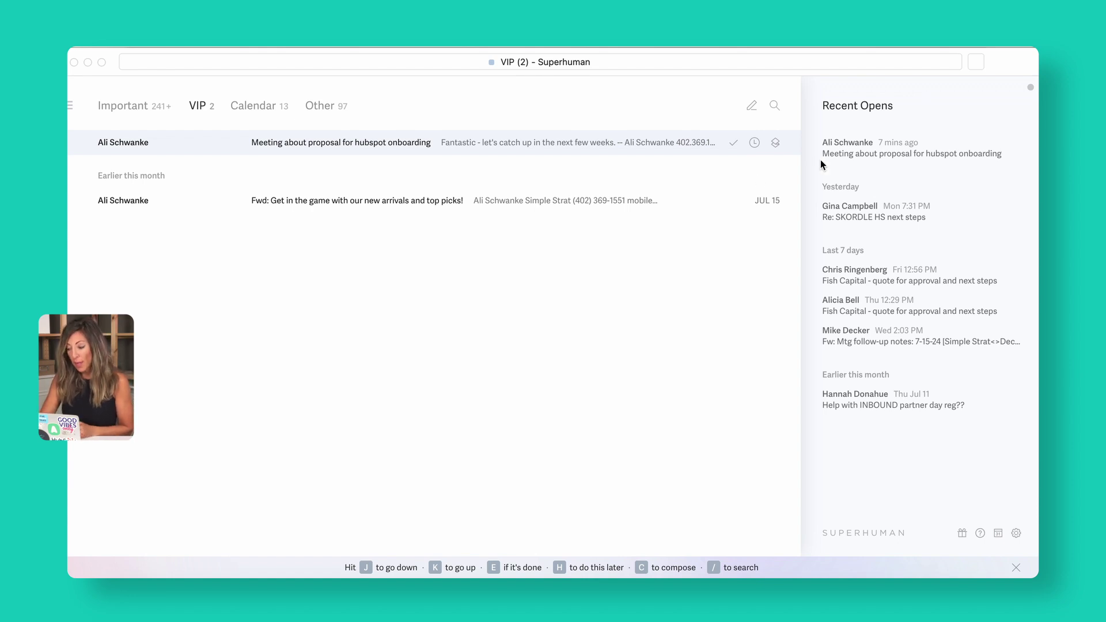
In the hubspot onboarding thread, have AI draft a reply thanking them for their feedback.
left_click(838, 153)
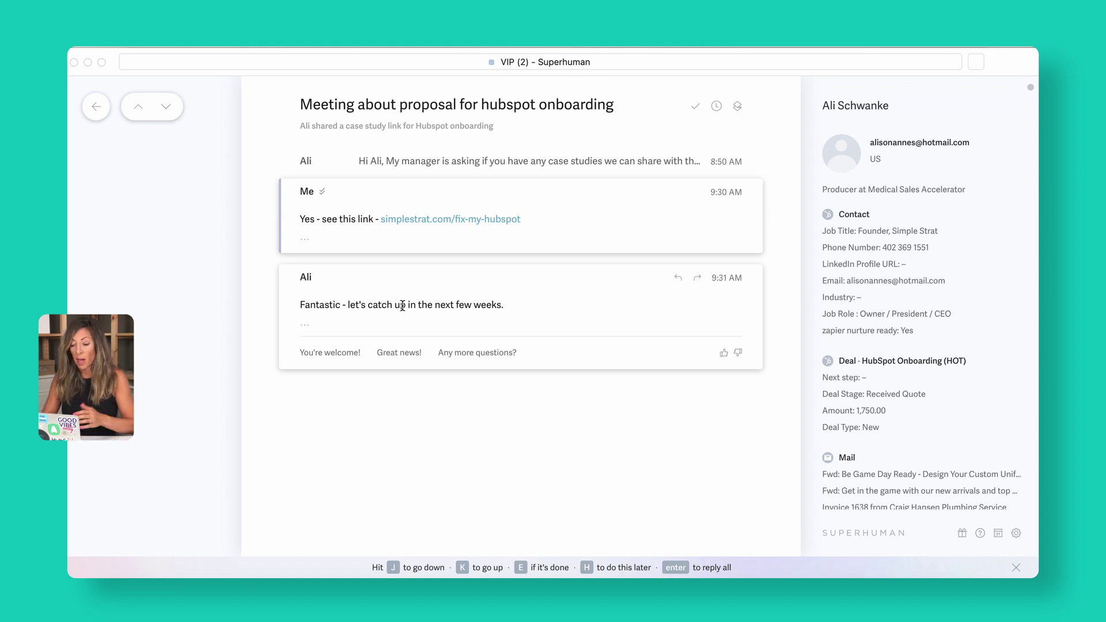
key("Return")
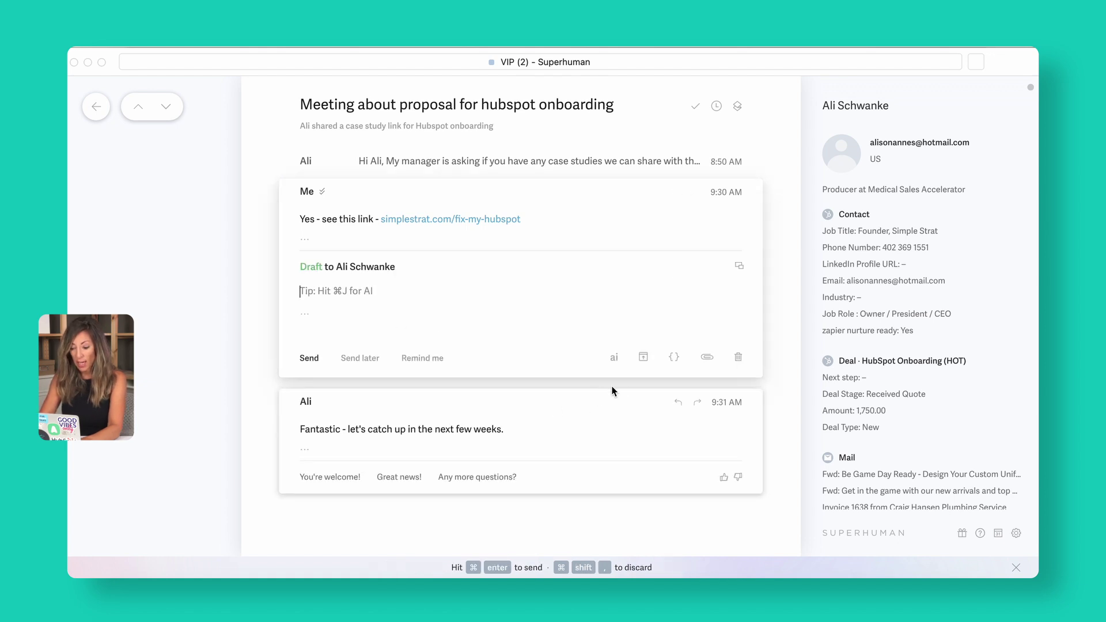
left_click(612, 358)
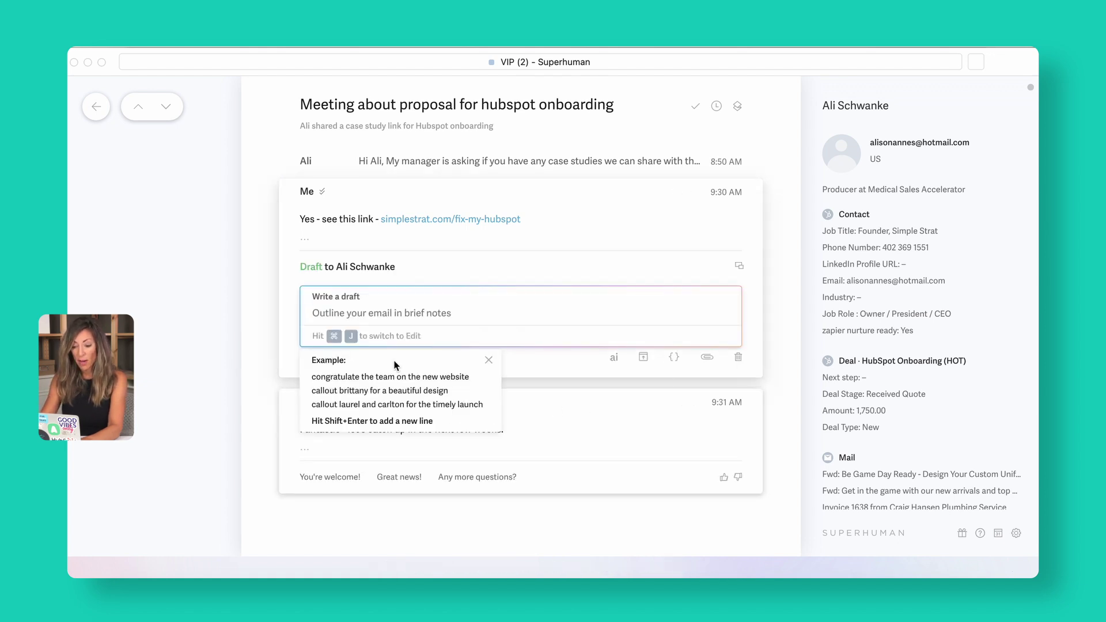
type("thank them")
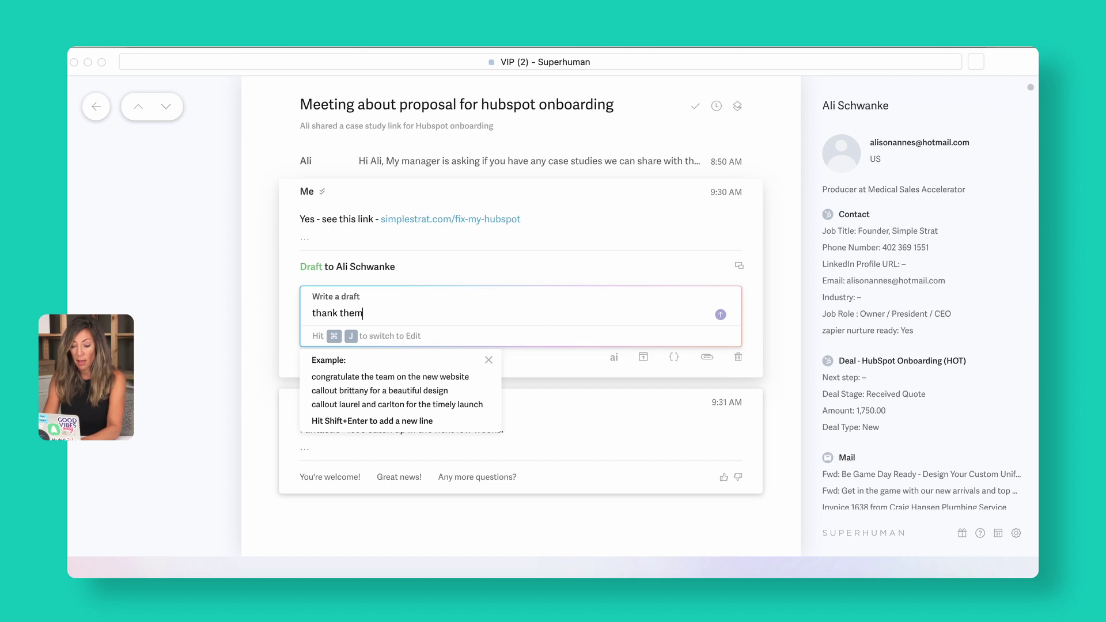
type(" for their feedback")
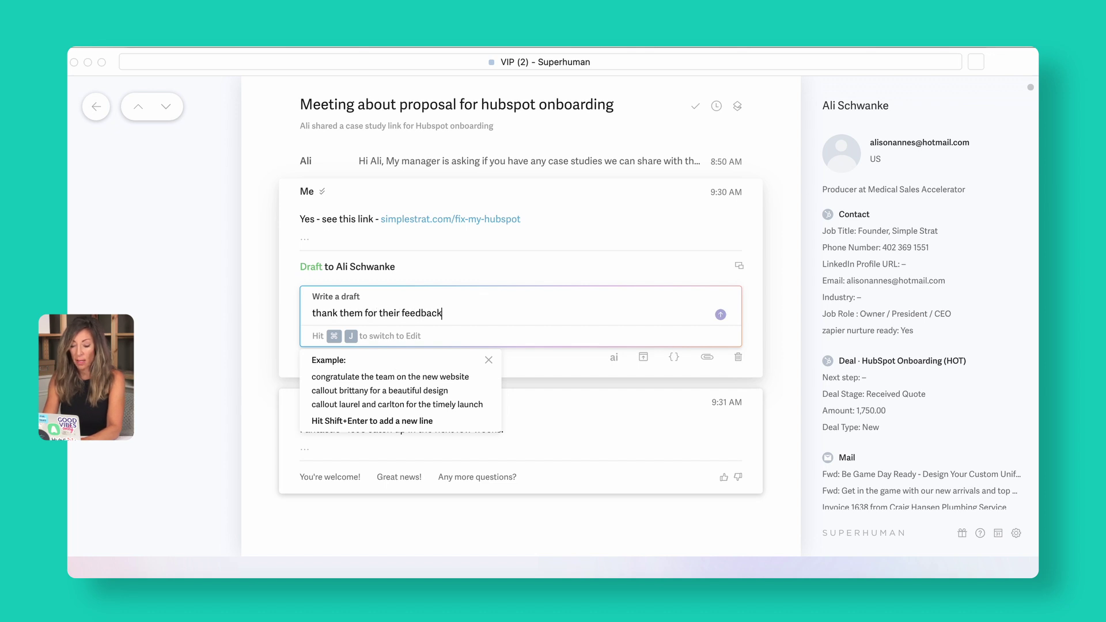
type(" and you'l follow up")
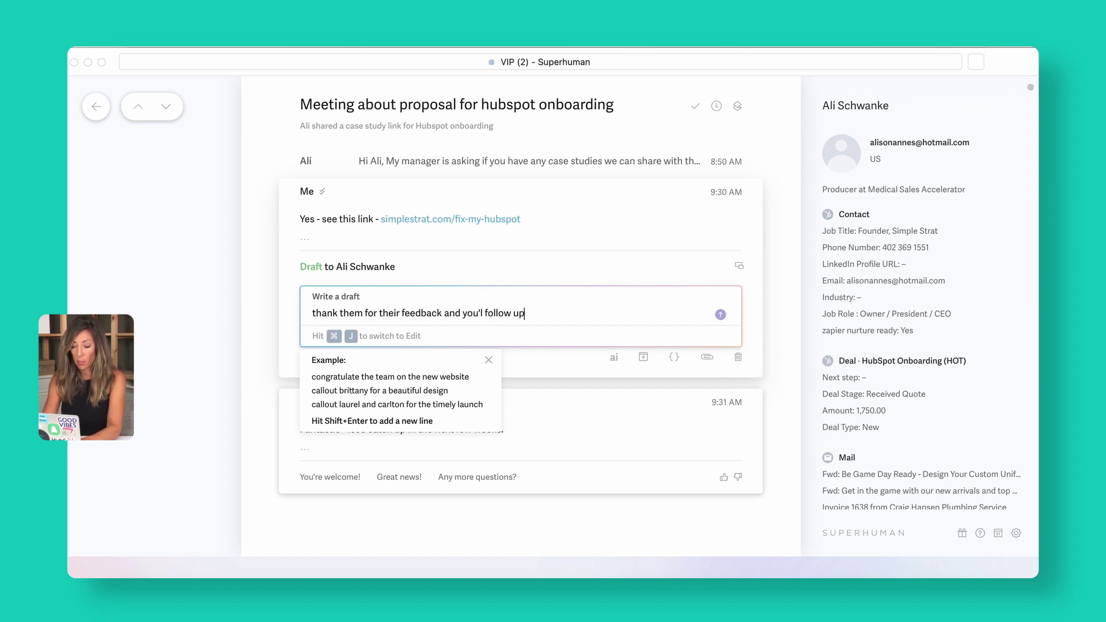
key("Return")
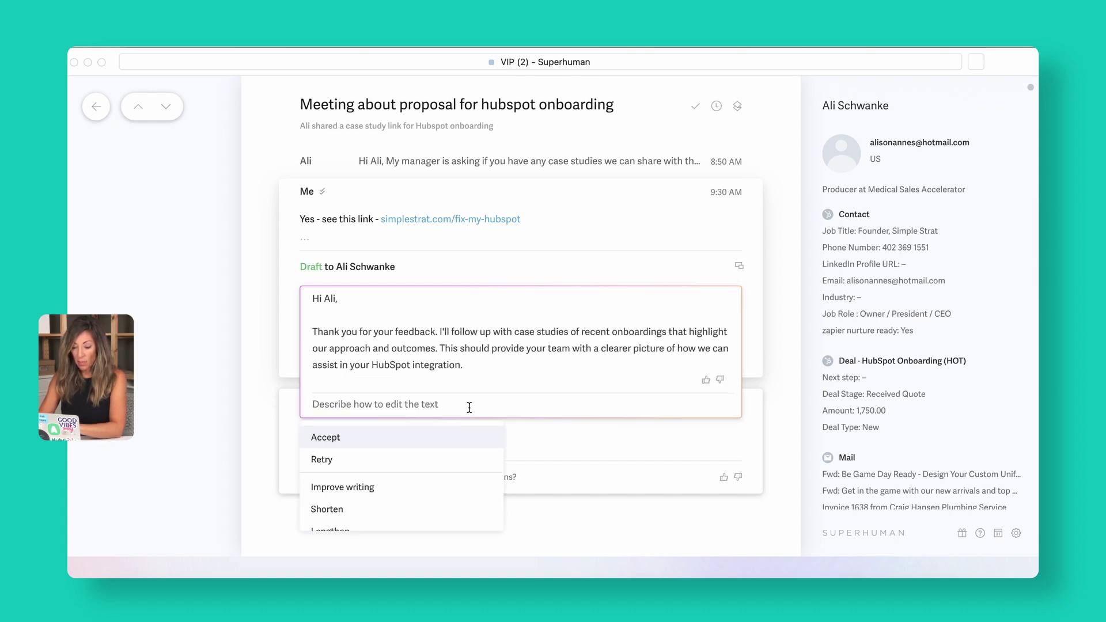
left_click(352, 437)
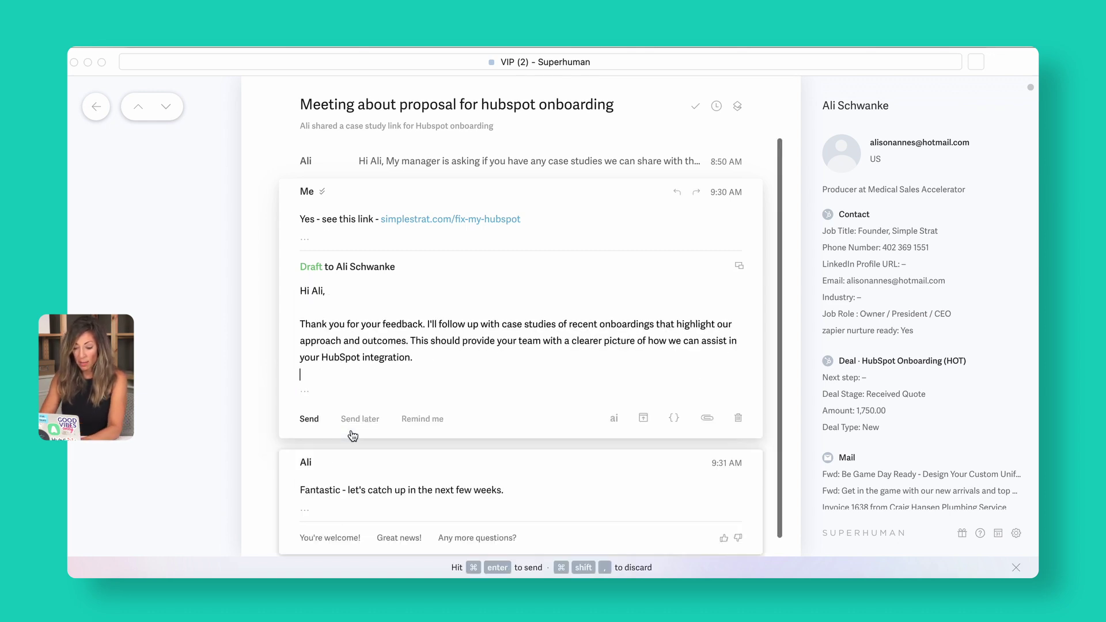
Sign the reply off with 'Talk soon,' and send it.
left_click(407, 378)
key("Return")
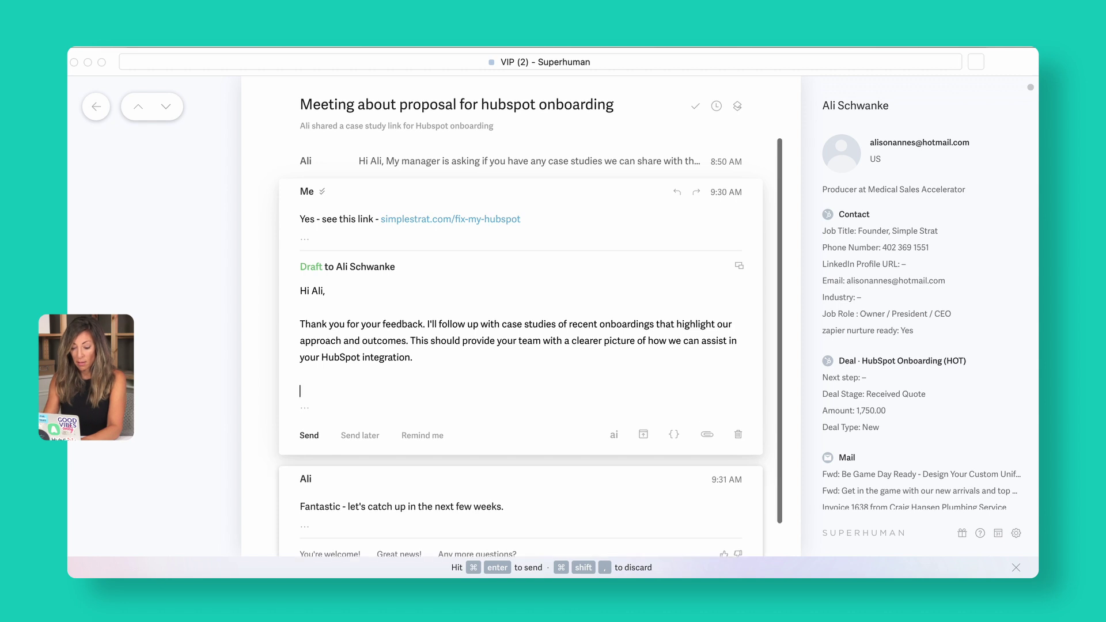
type("Talk soon,")
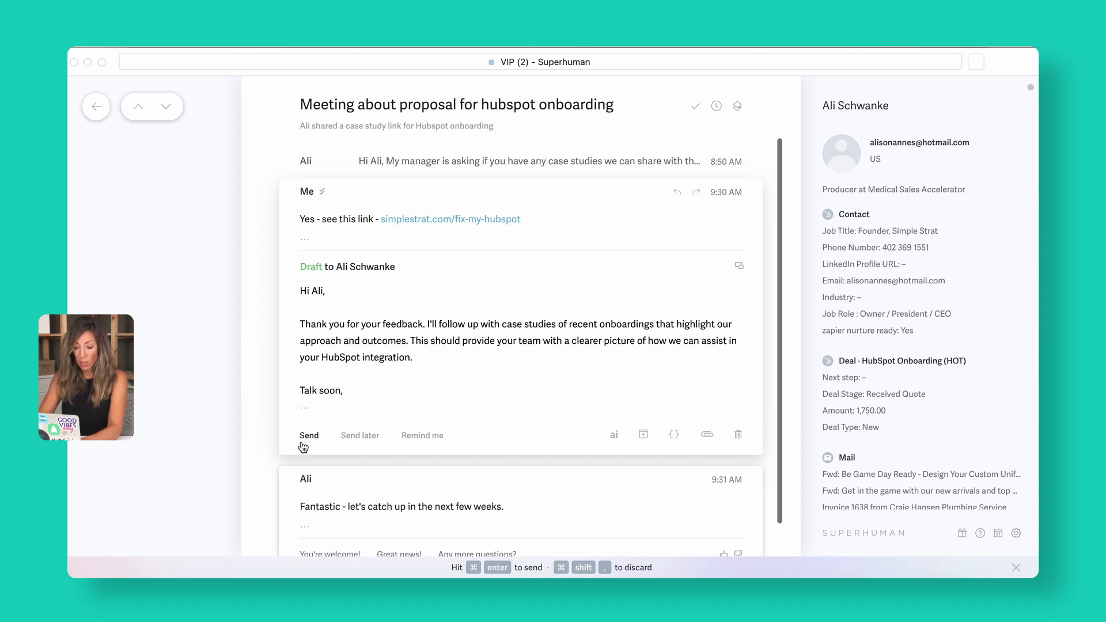
left_click(309, 436)
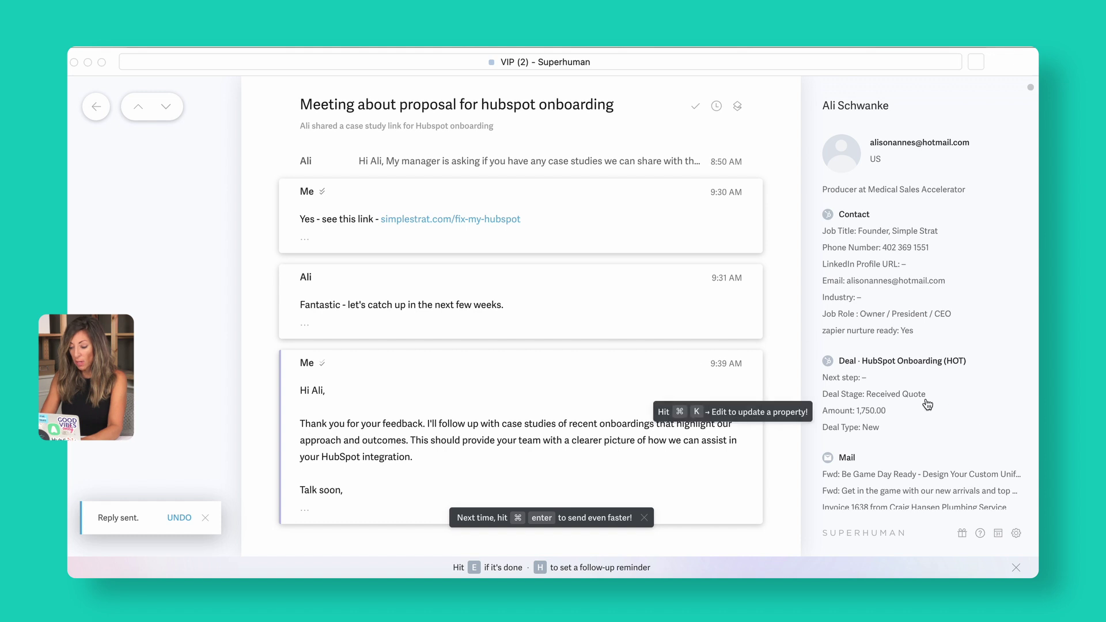
Save the deal's Next step as 'meet with client', mark the thread done, and return to VIP.
left_click(872, 379)
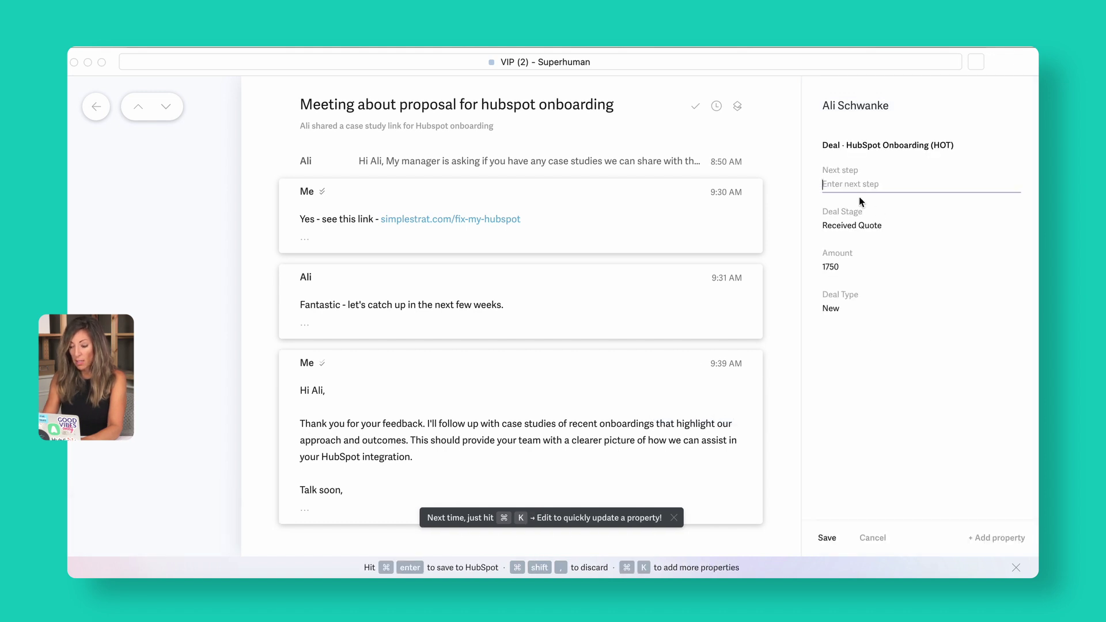
type("meet with client")
key("Return")
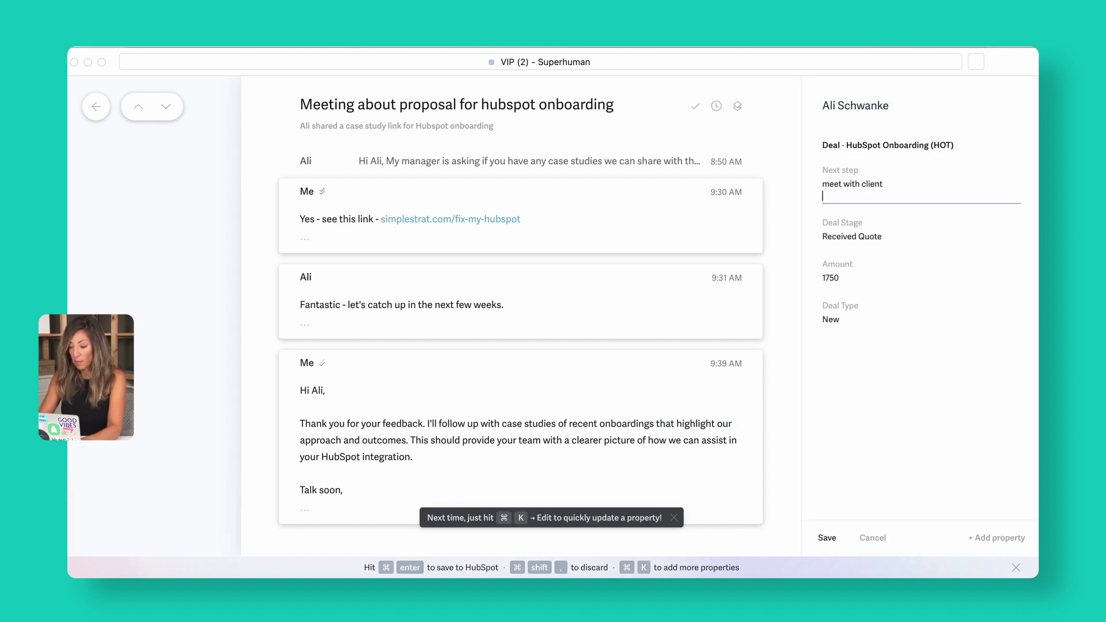
left_click(829, 537)
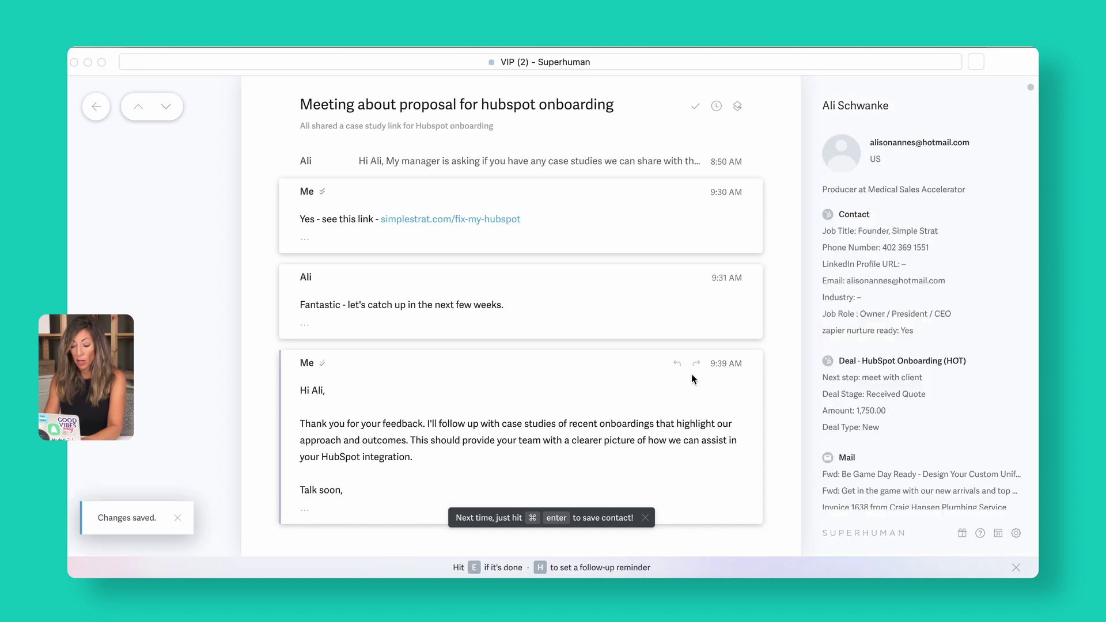
key("e")
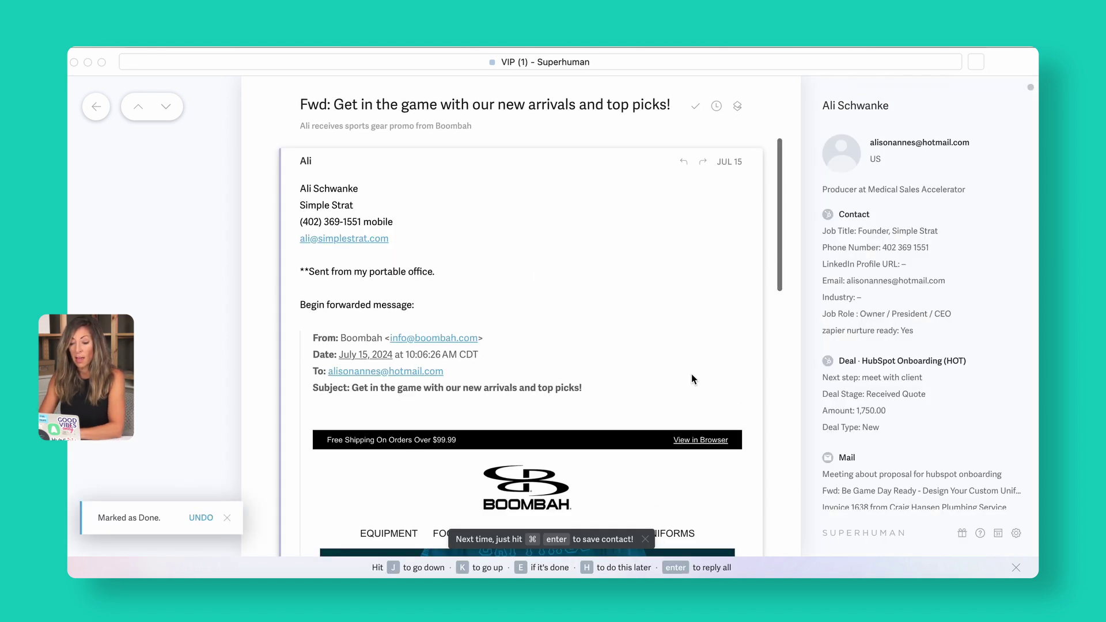
left_click(90, 107)
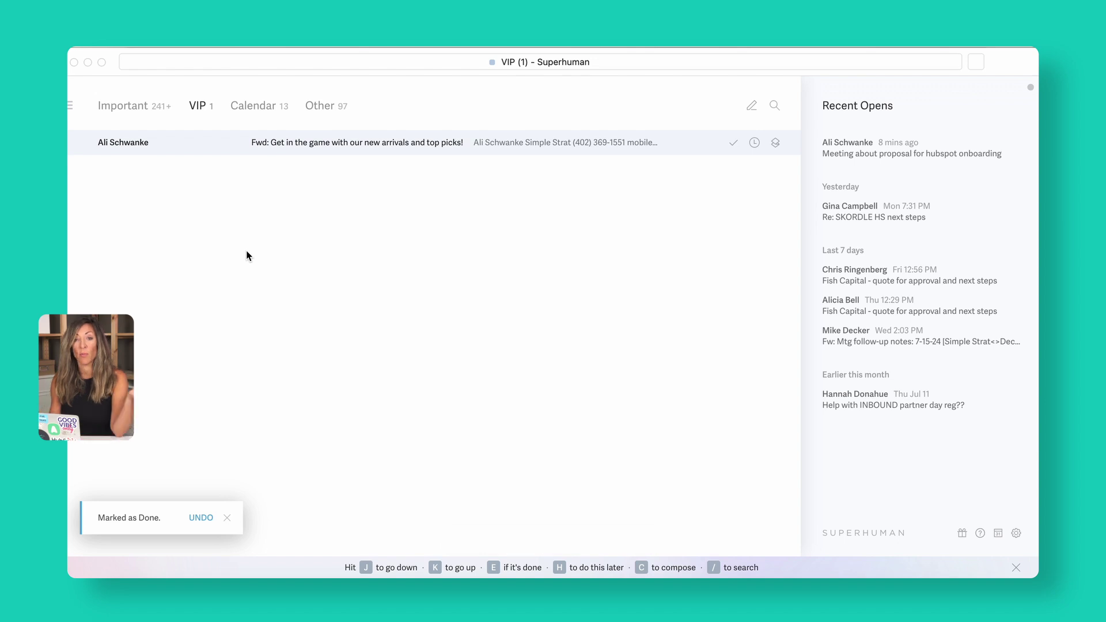